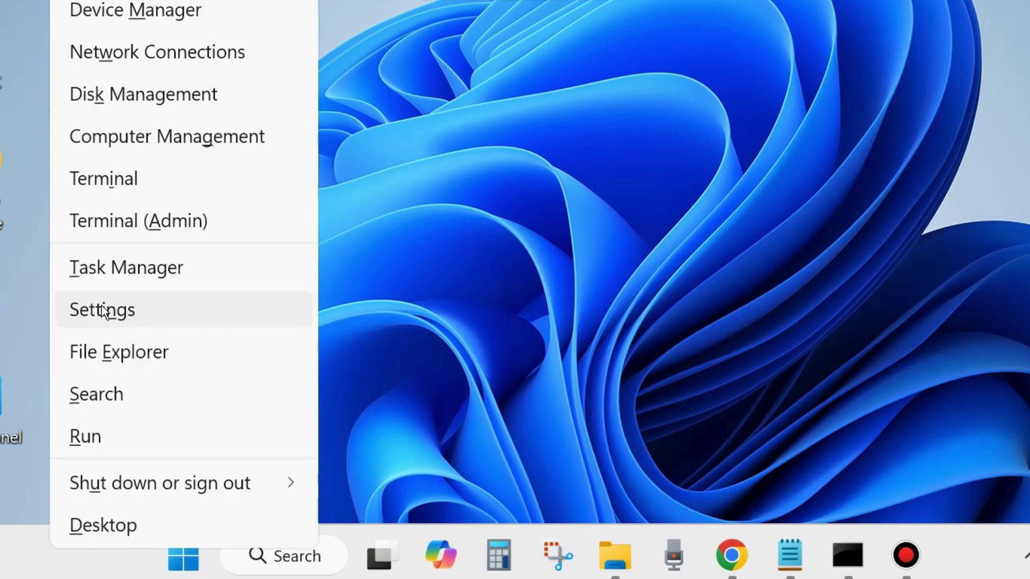
Find the printer troubleshooter among the other troubleshooters in the System Troubleshoot settings, and close Settings.
click(102, 308)
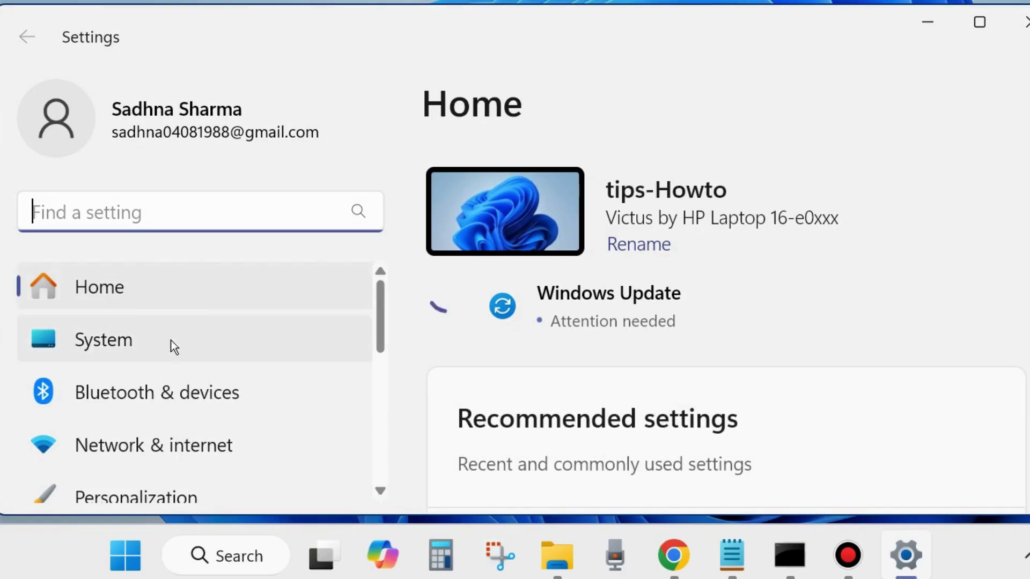
click(94, 344)
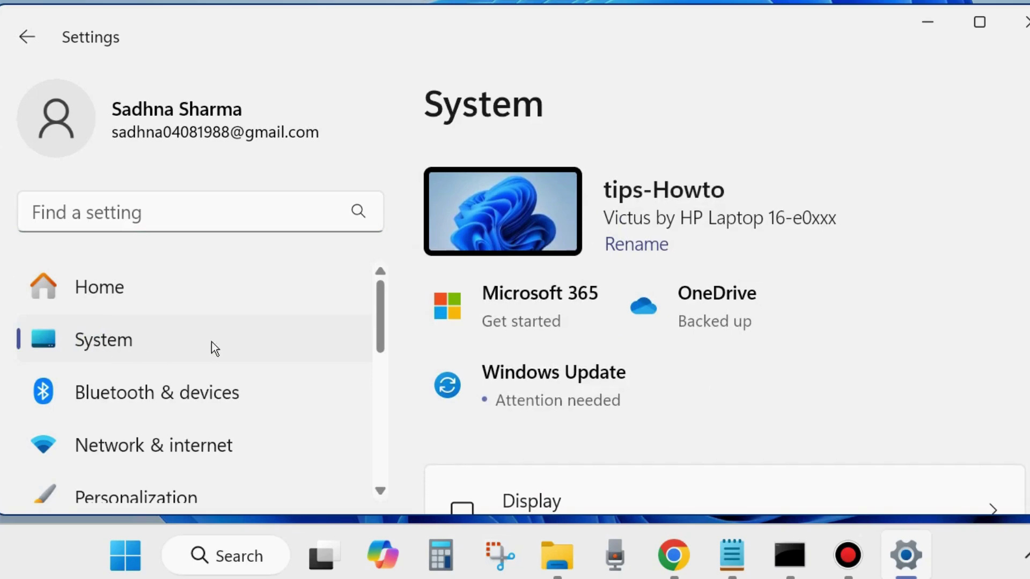
scroll(673, 359, down, 10)
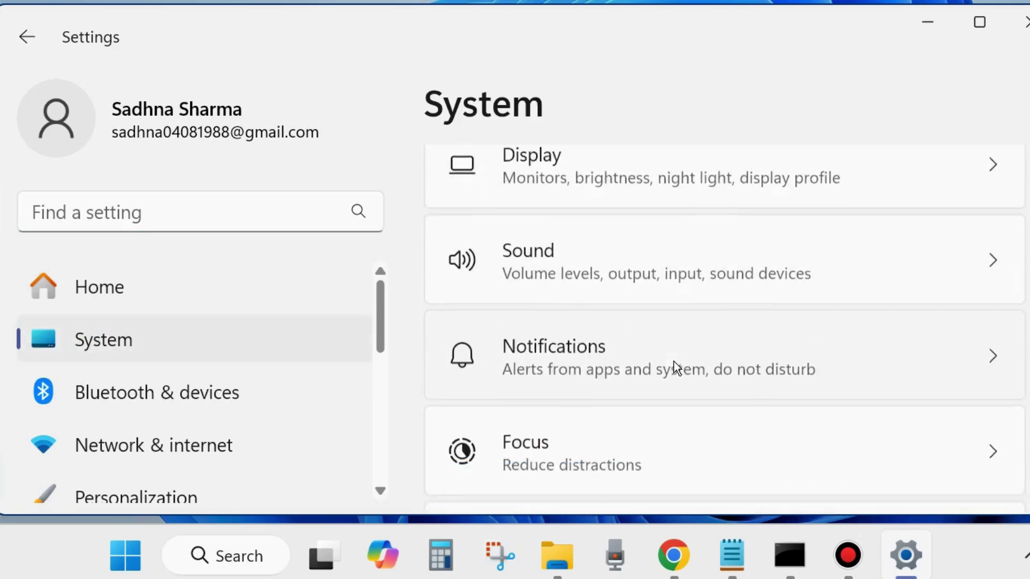
scroll(672, 369, down, 10)
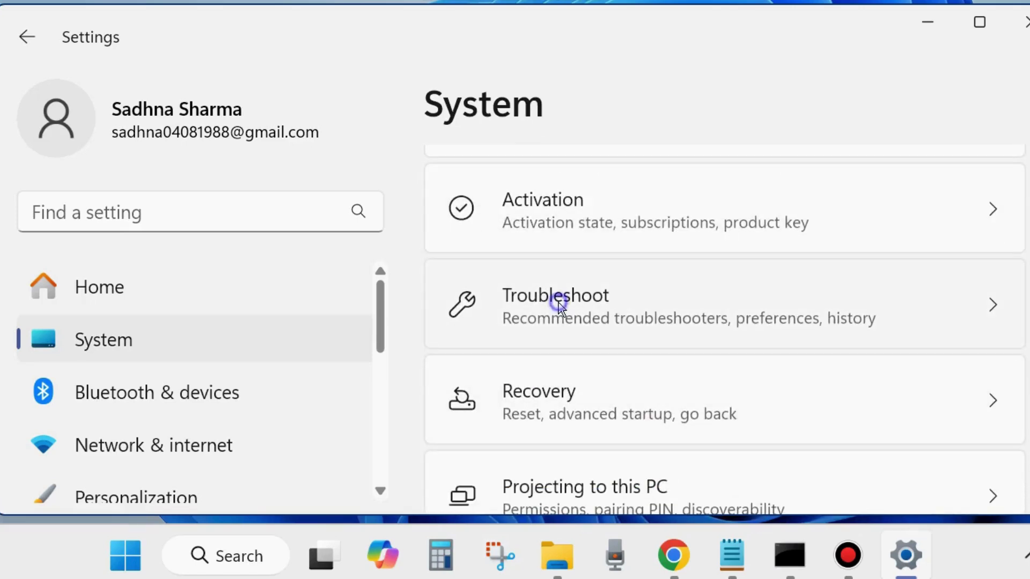
click(559, 303)
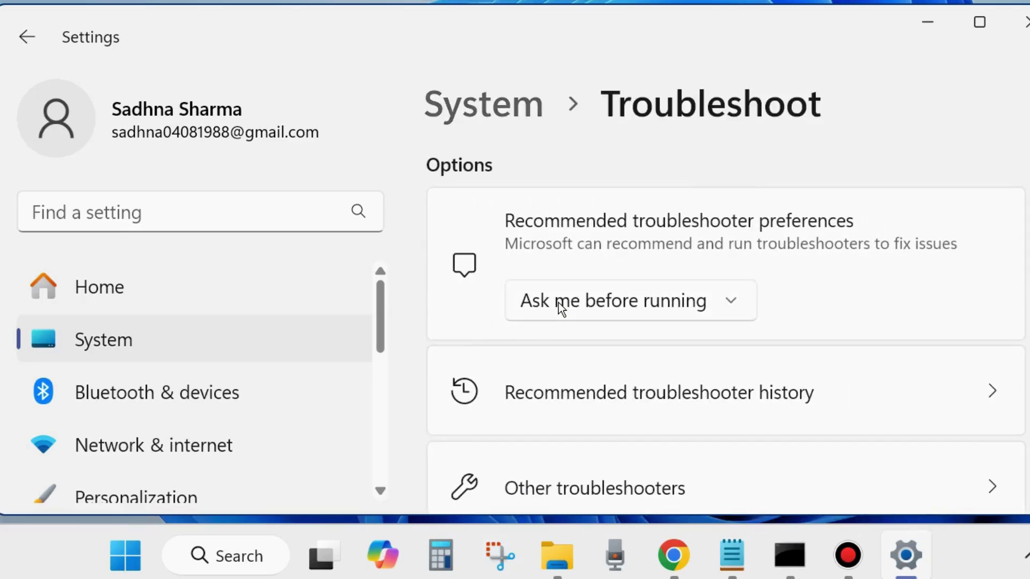
scroll(622, 363, down, 2)
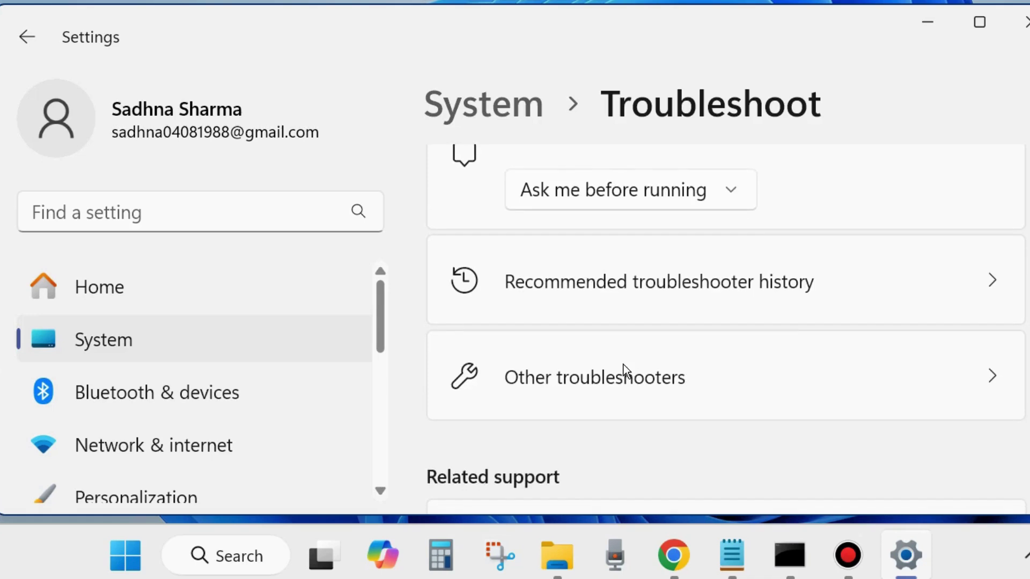
click(586, 383)
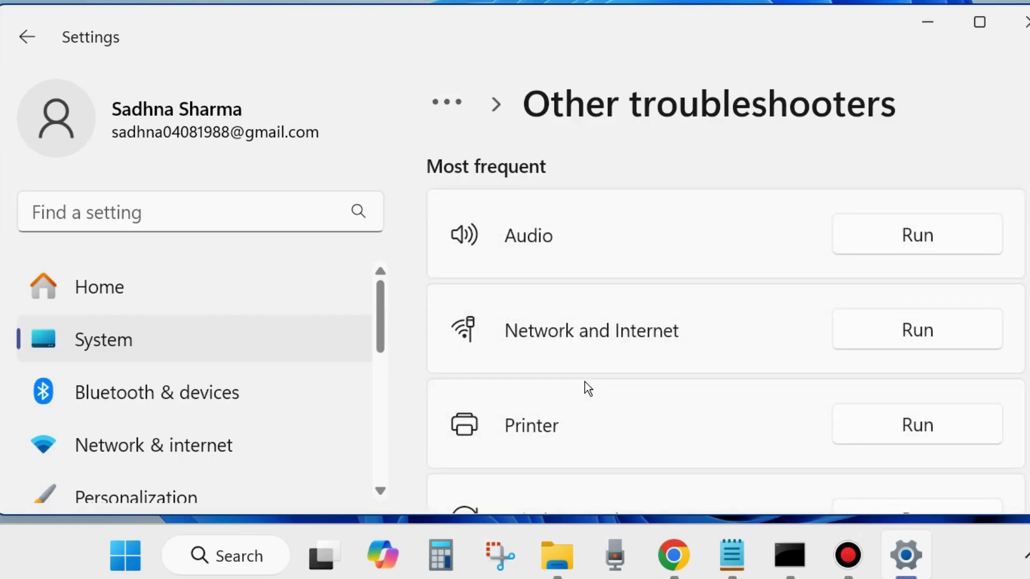
scroll(586, 383, down, 1)
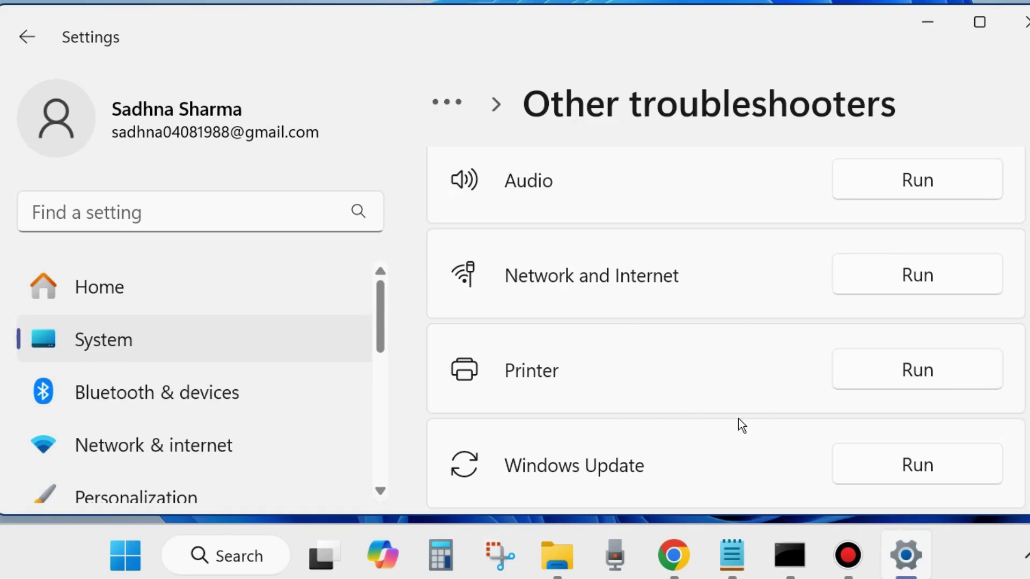
click(1019, 22)
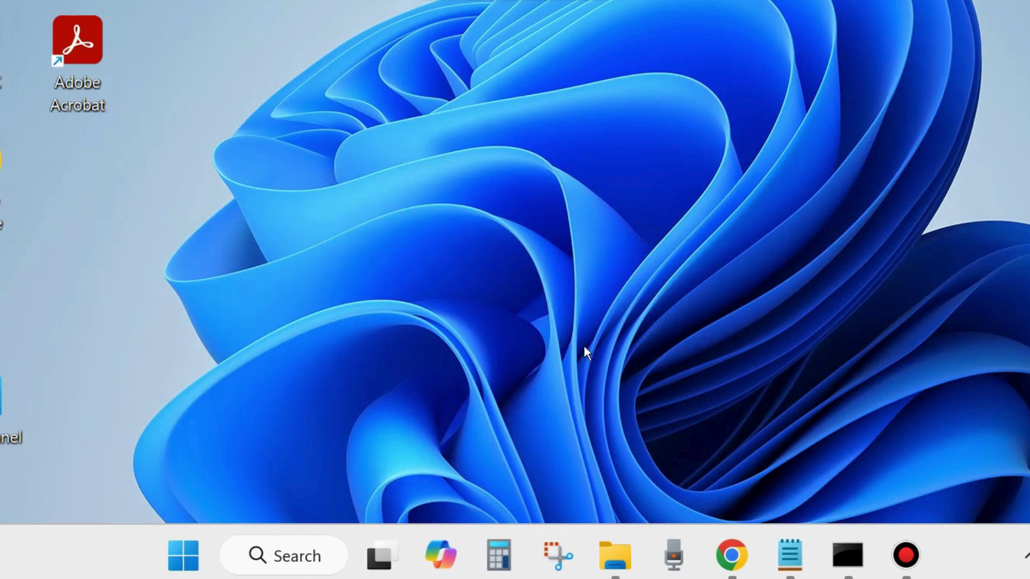
Open Device Manager and expand the Print queues category to list its printers.
right_click(182, 558)
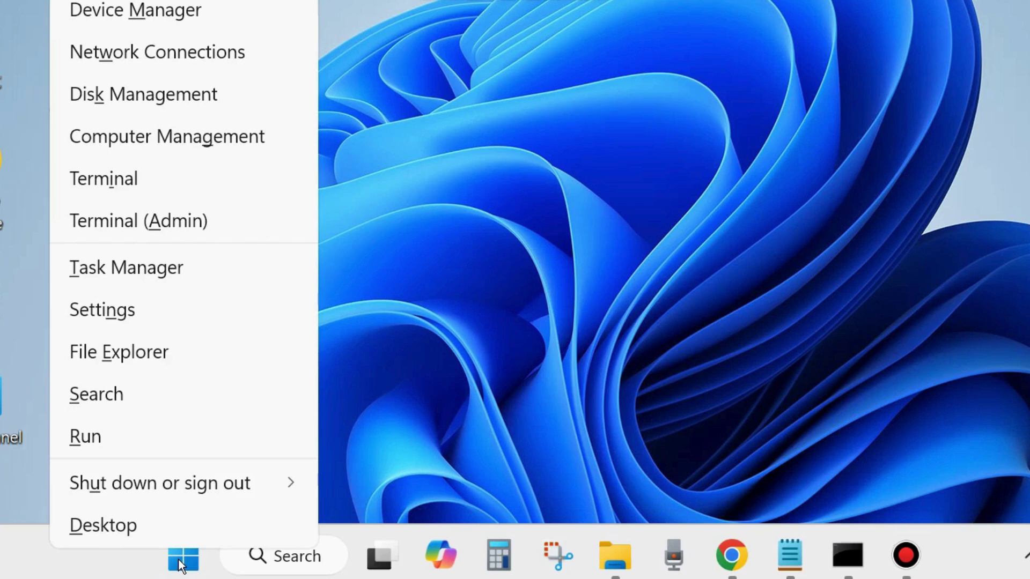
click(136, 14)
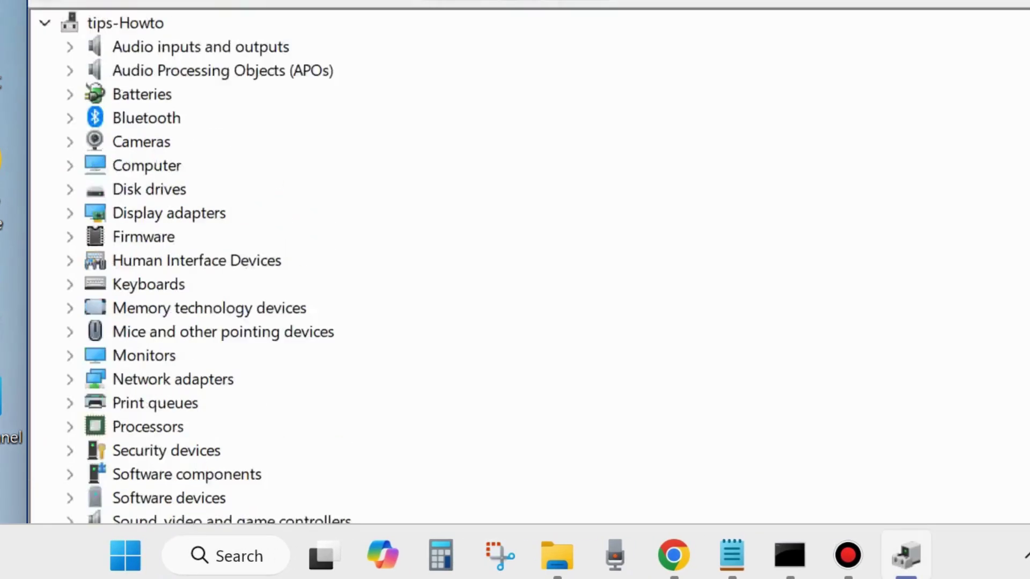
scroll(213, 333, down, 1)
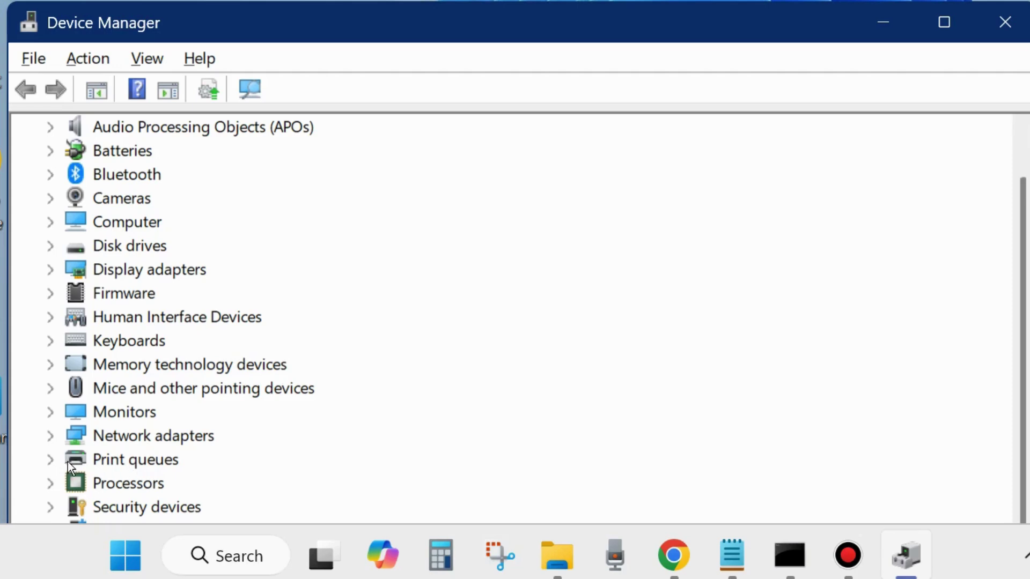
click(49, 459)
scroll(230, 451, down, 2)
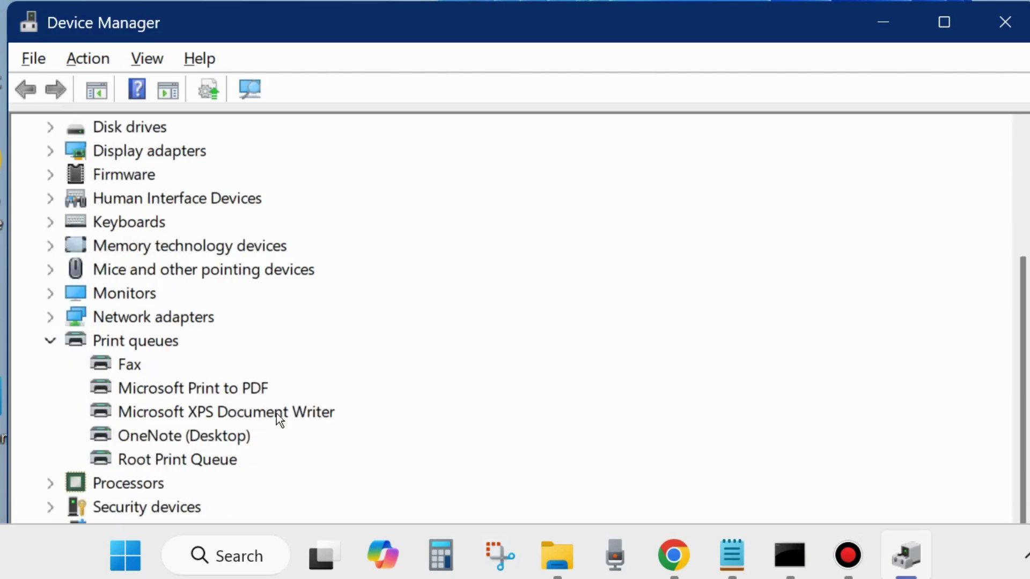
Update the Microsoft XPS Document Writer driver by searching automatically for drivers, and close Device Manager.
right_click(192, 419)
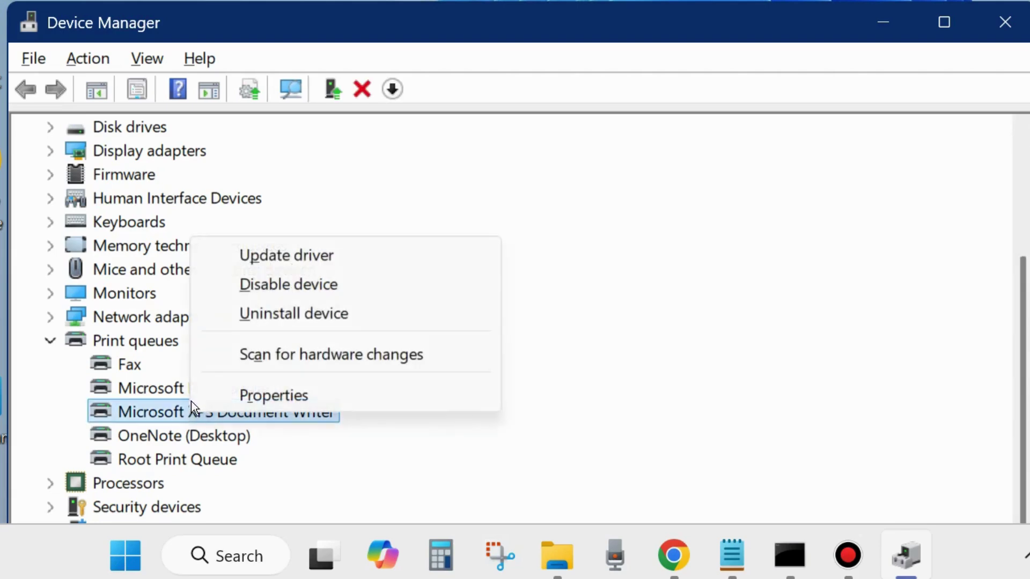
click(292, 260)
drag(423, 0, 401, 37)
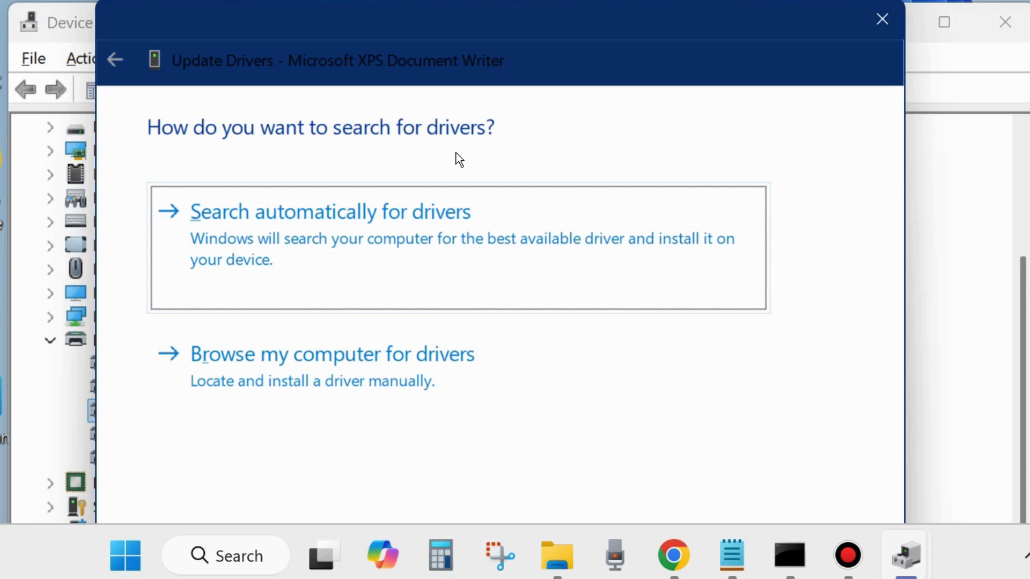
click(288, 226)
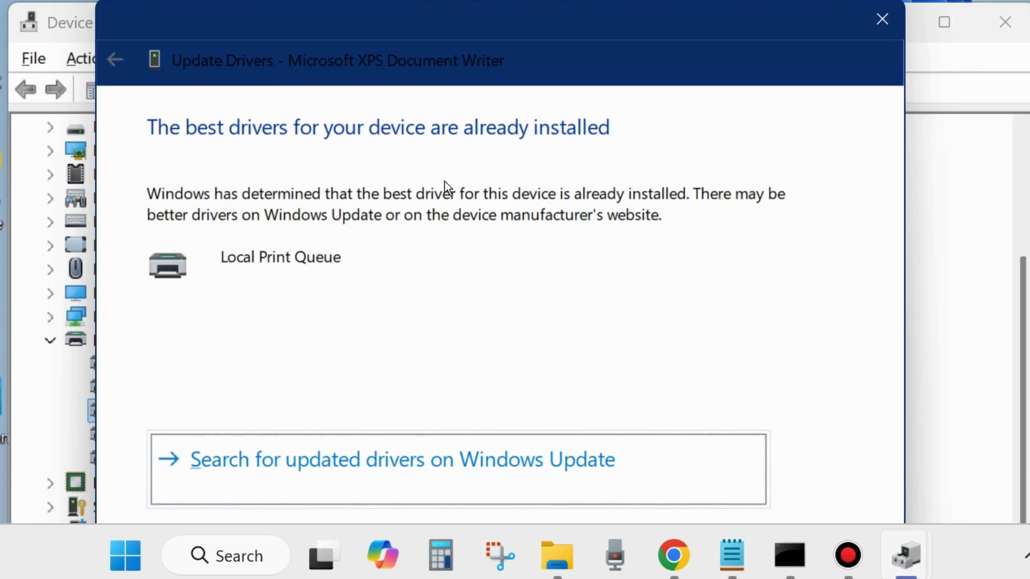
click(884, 21)
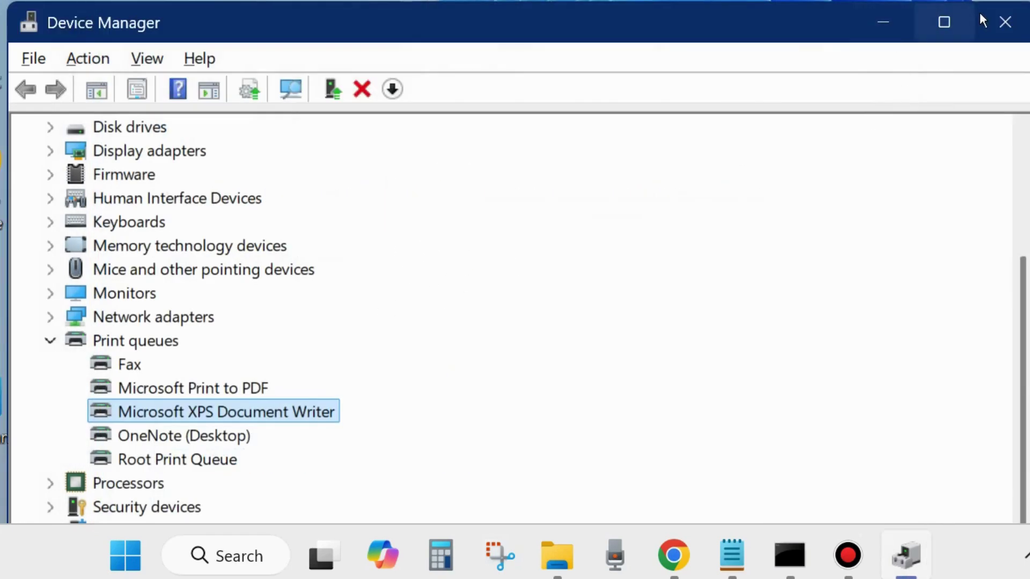
click(1007, 28)
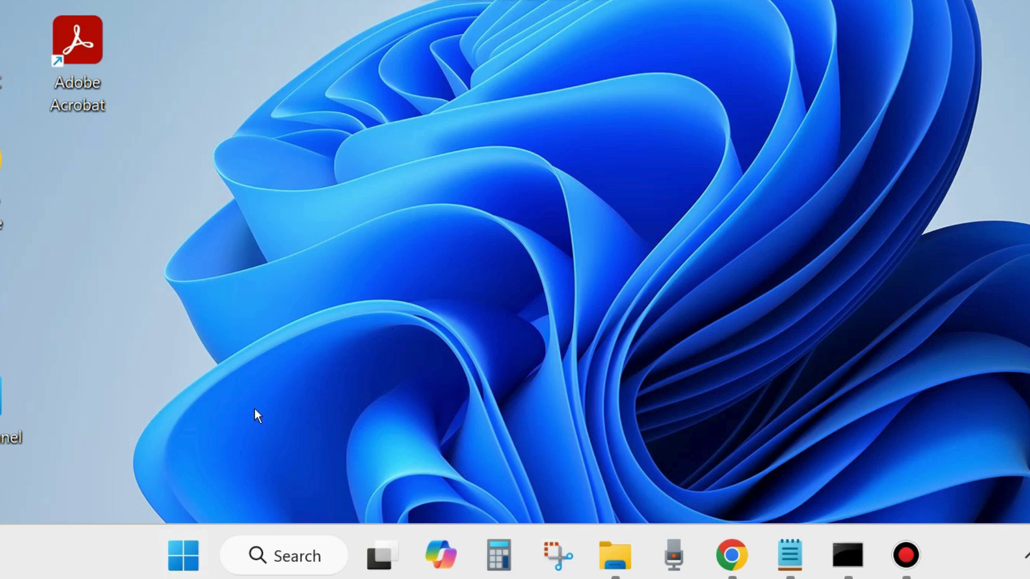
Open the Printers & scanners page under Bluetooth & devices in Windows Settings.
right_click(182, 552)
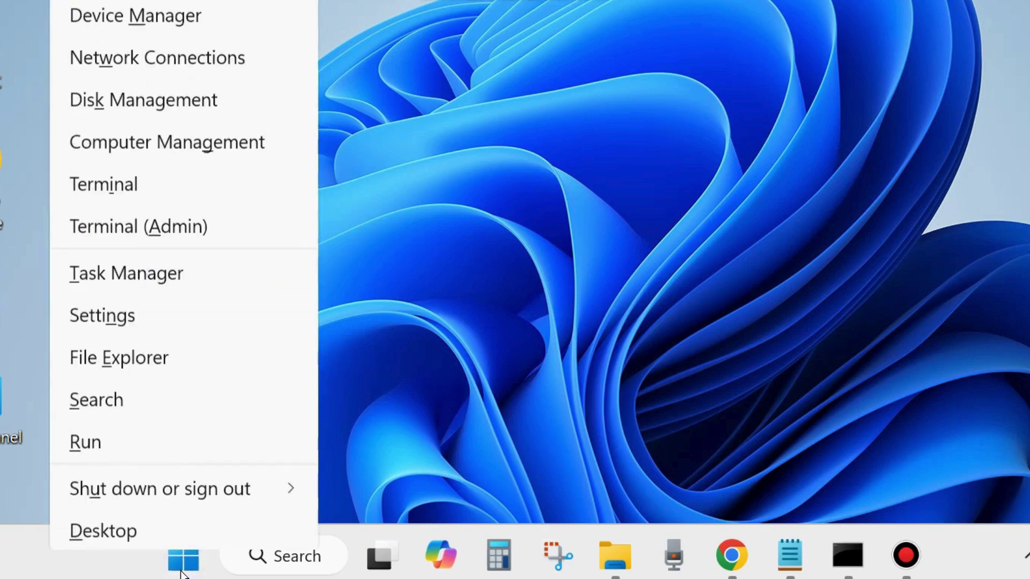
click(127, 317)
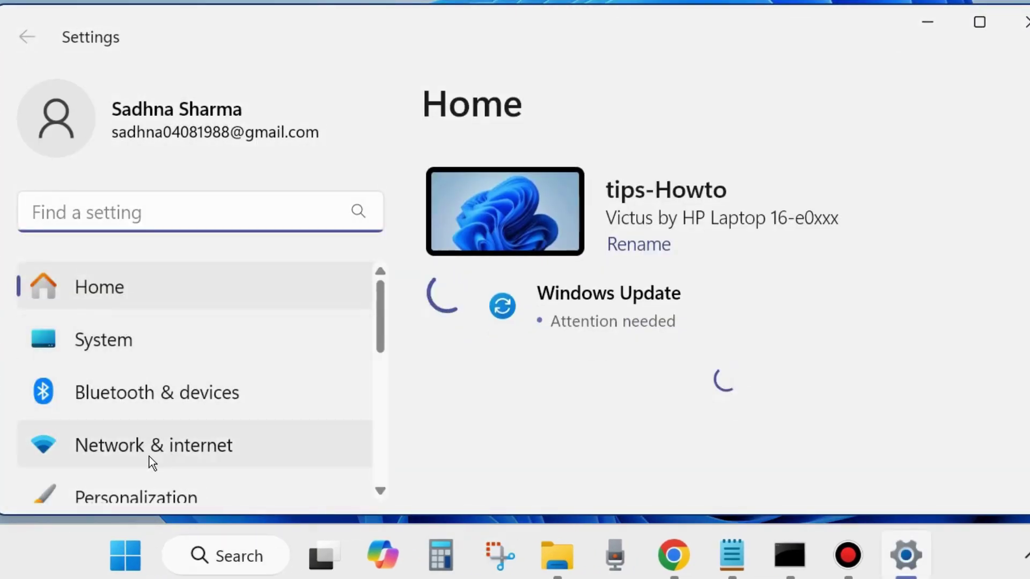
scroll(149, 456, down, 1)
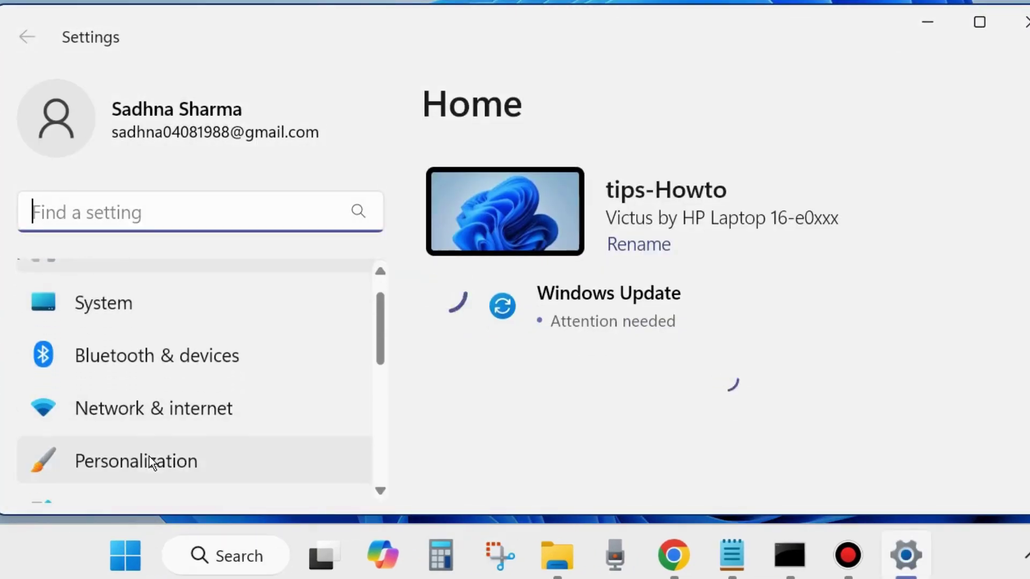
click(115, 363)
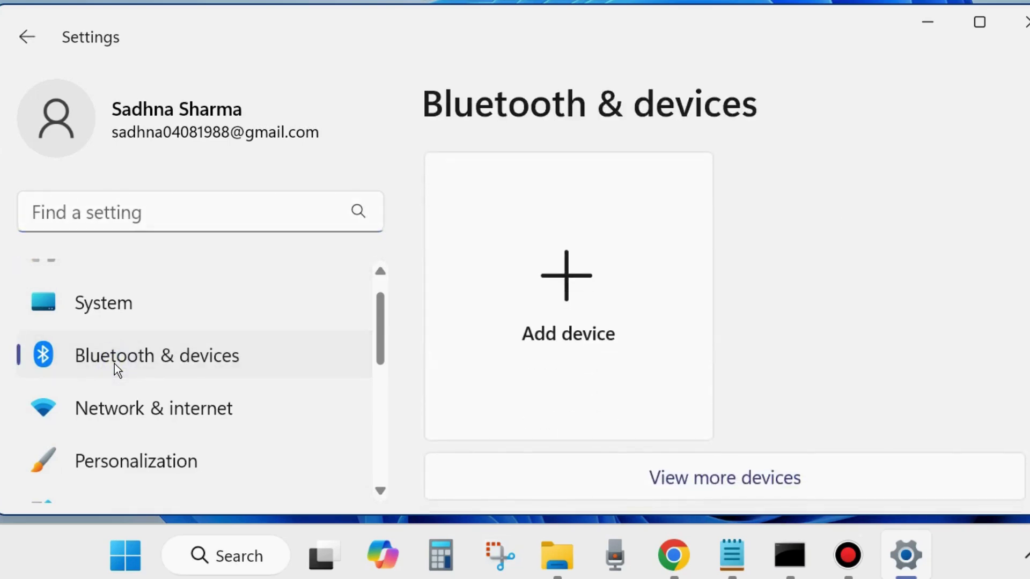
scroll(644, 383, down, 3)
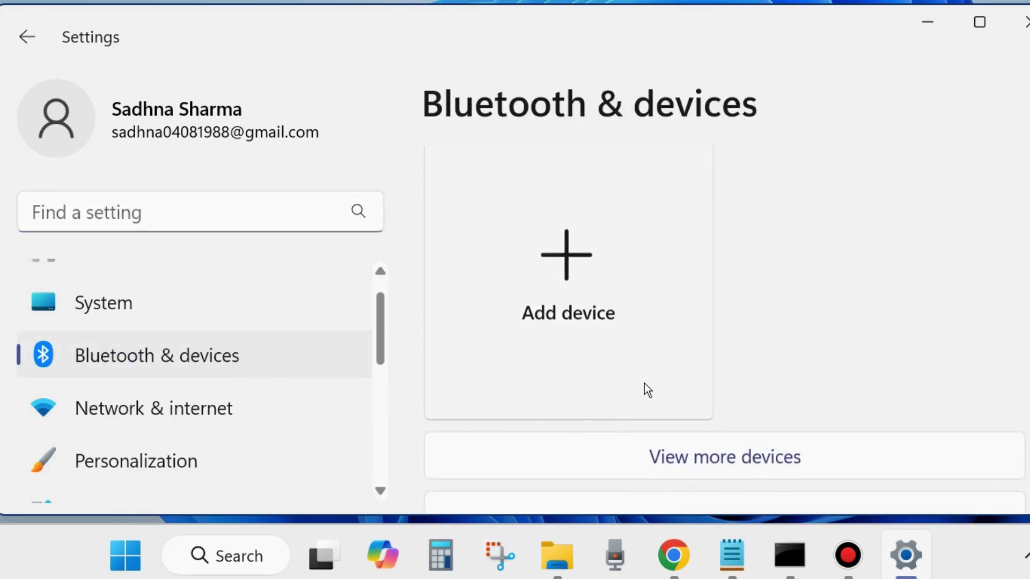
scroll(645, 383, down, 6)
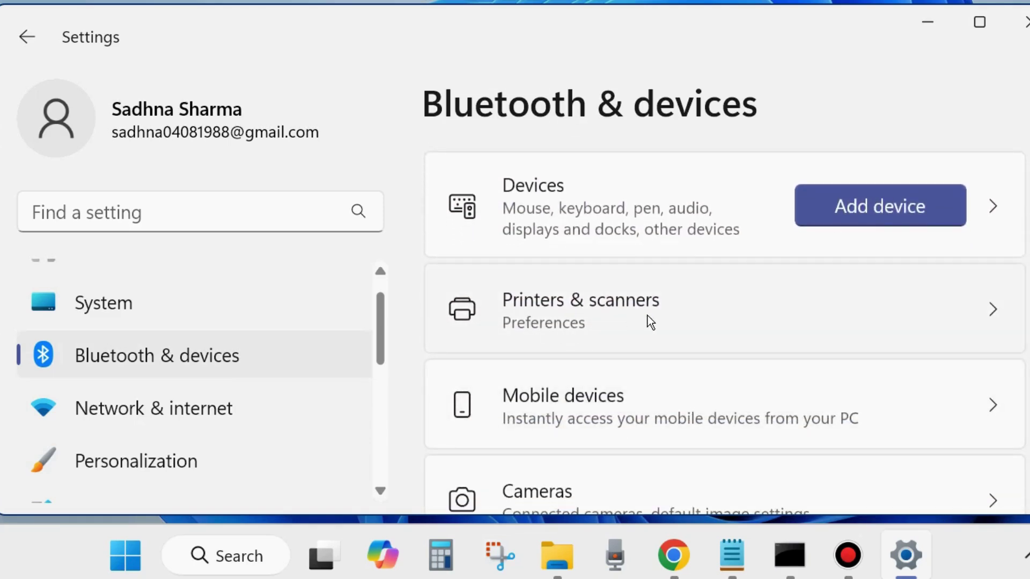
click(650, 321)
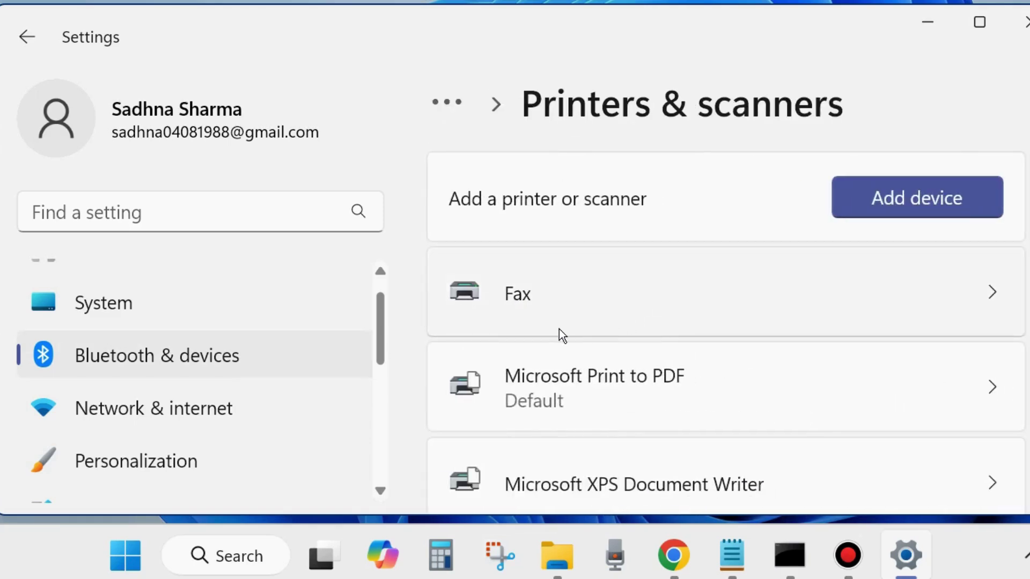
Open the print queue of the Fax printer and bring its whole window into view.
scroll(554, 332, down, 1)
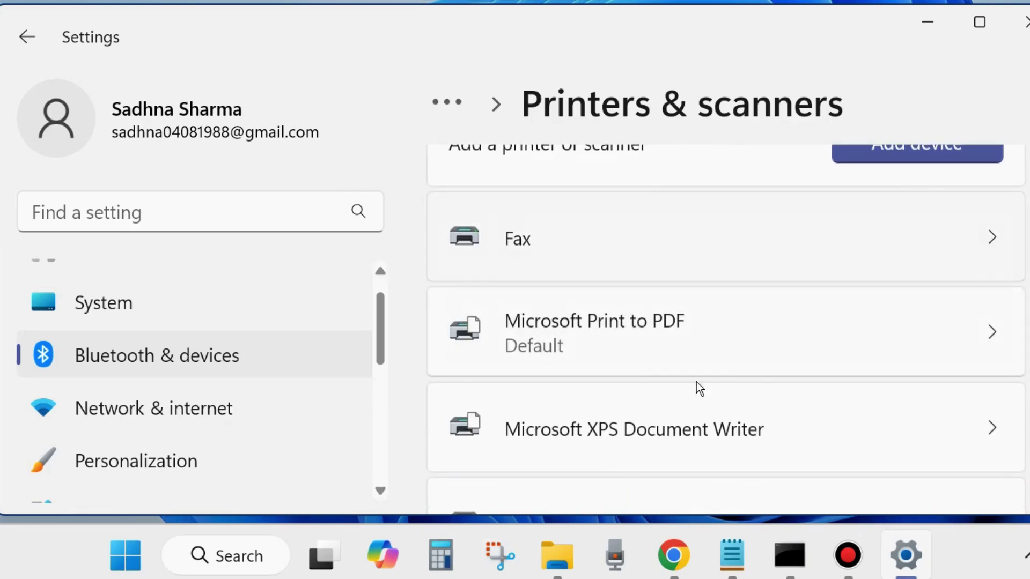
click(989, 240)
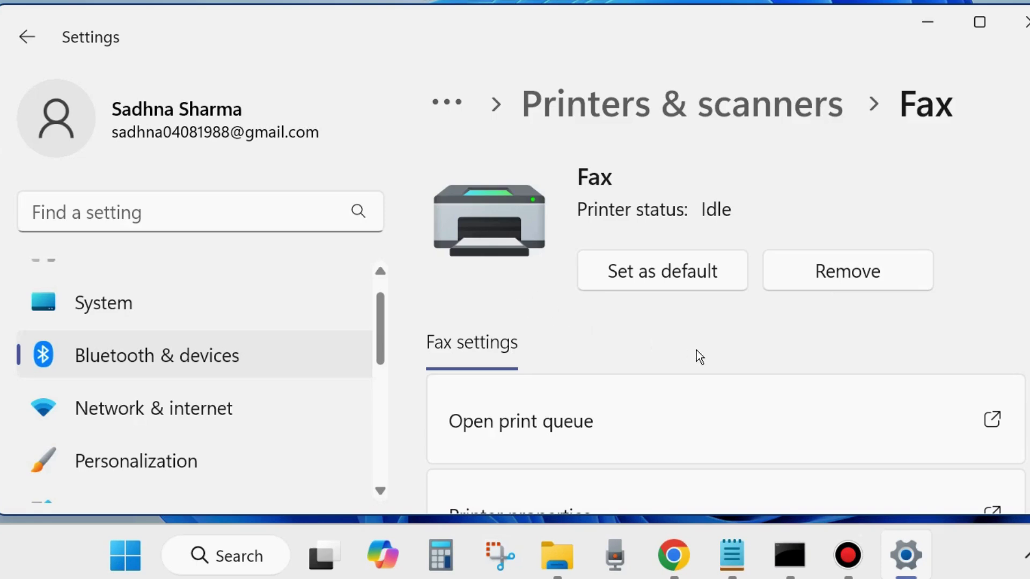
scroll(696, 350, down, 3)
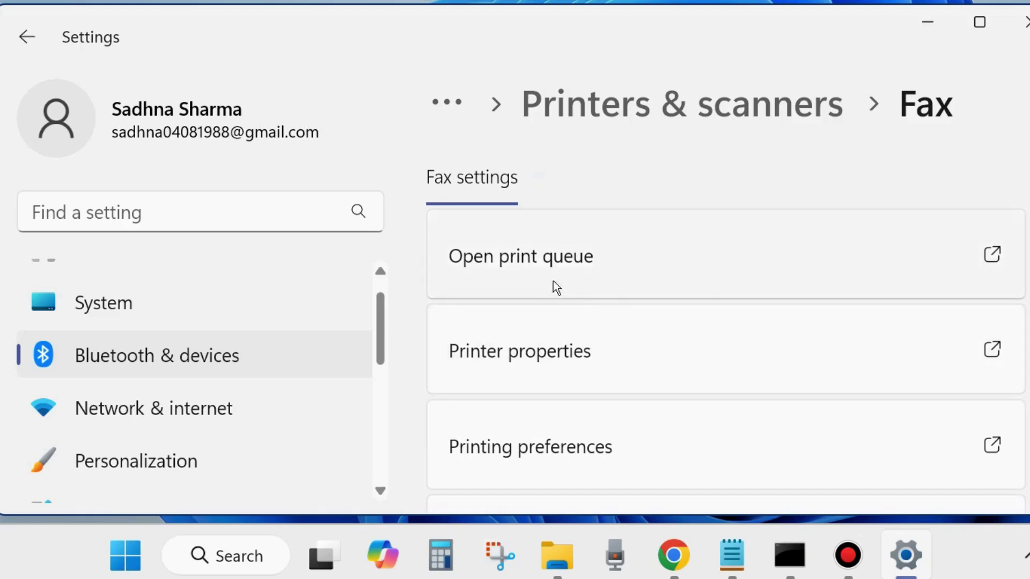
click(526, 260)
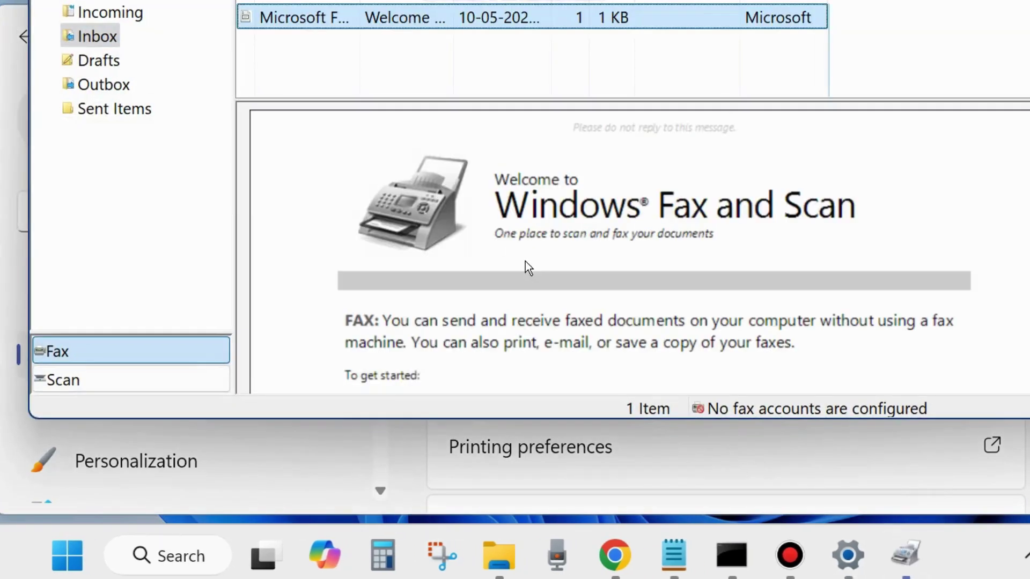
drag(695, 0, 655, 49)
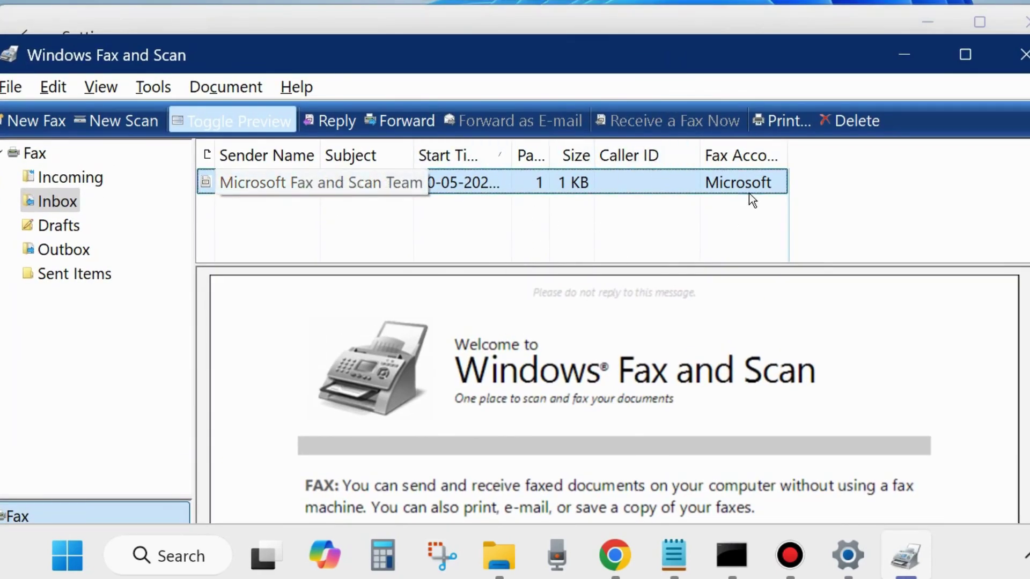
Delete the Microsoft Fax and Scan Team welcome item from the fax inbox, and close the fax window and Settings.
click(254, 182)
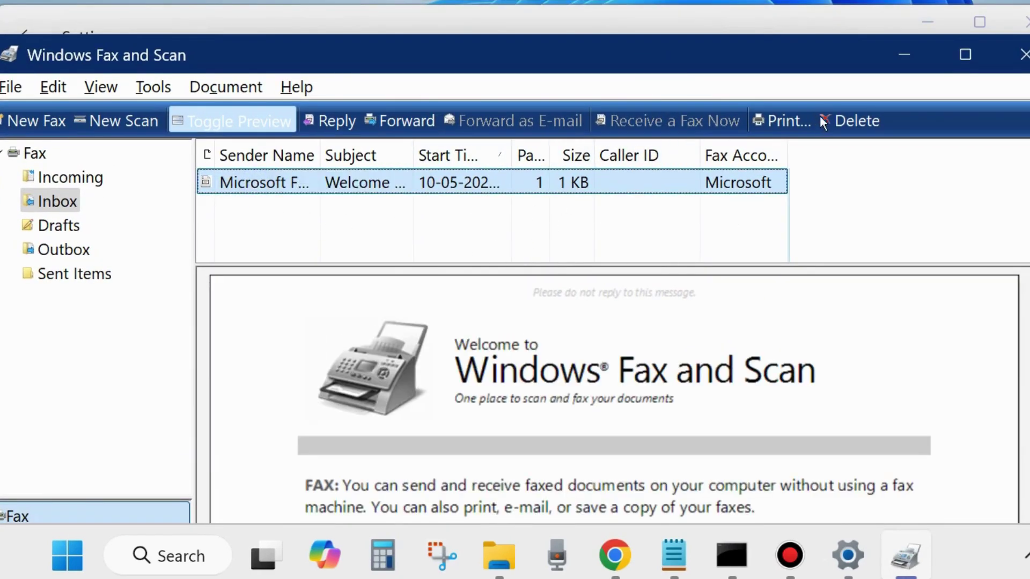
click(854, 124)
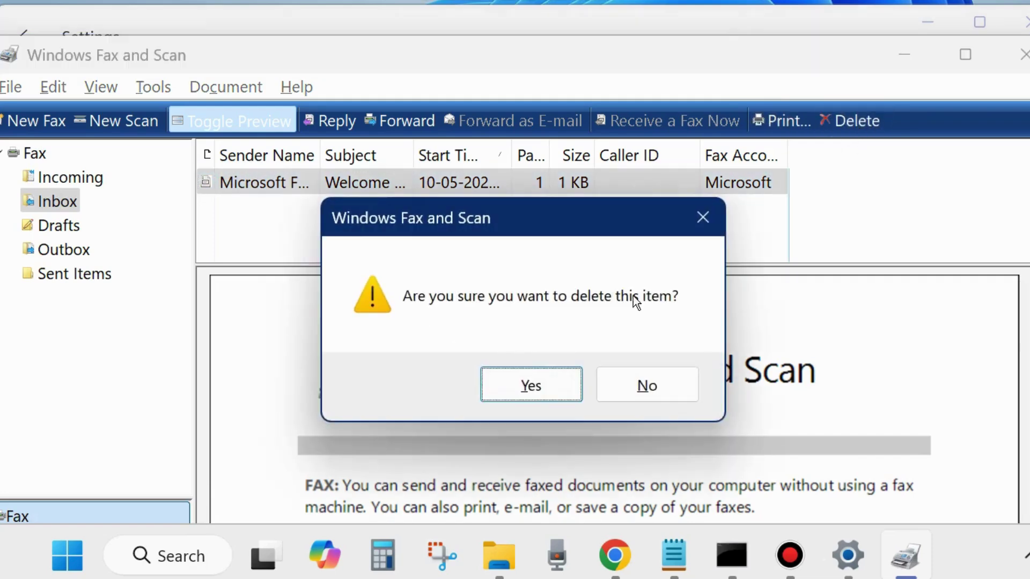
click(536, 387)
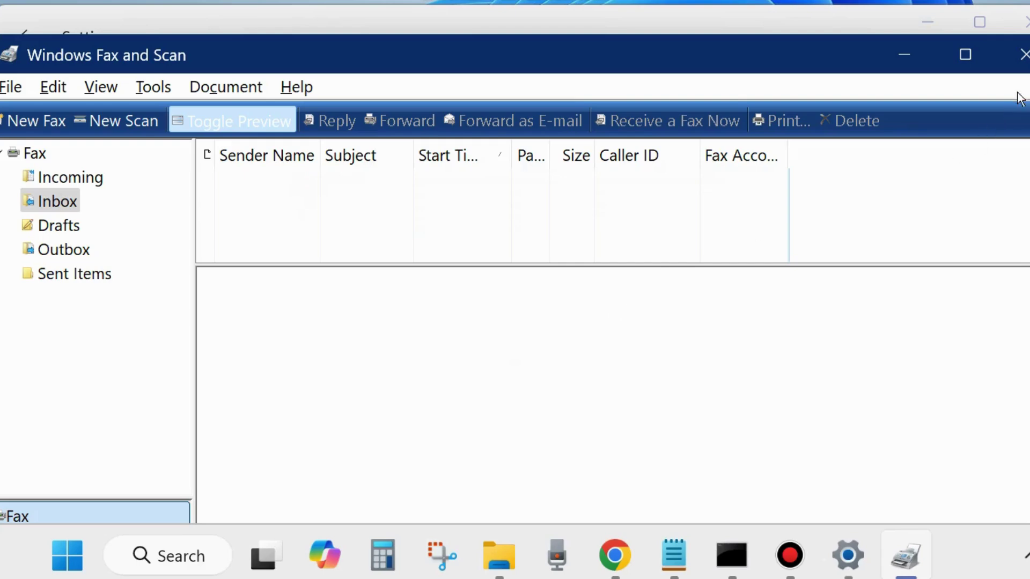
click(1025, 56)
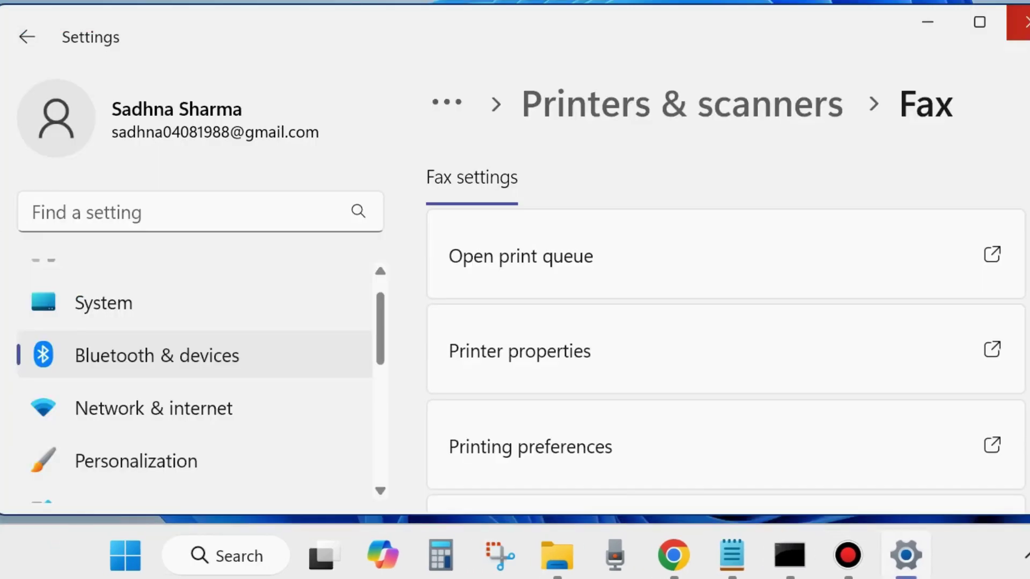
click(1022, 21)
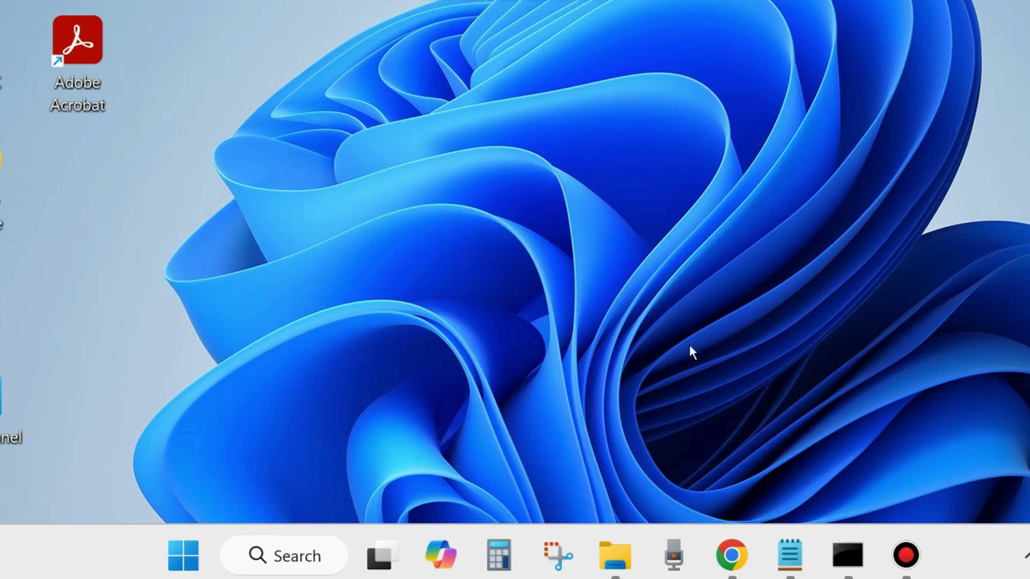
Open the Services console by running services.msc, and bring its window into full view.
right_click(178, 553)
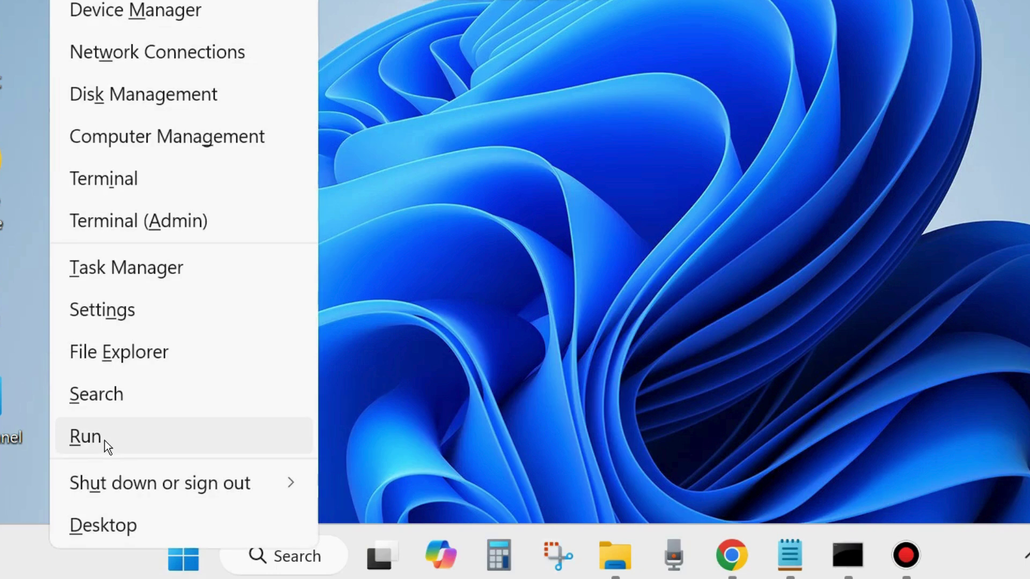
click(104, 439)
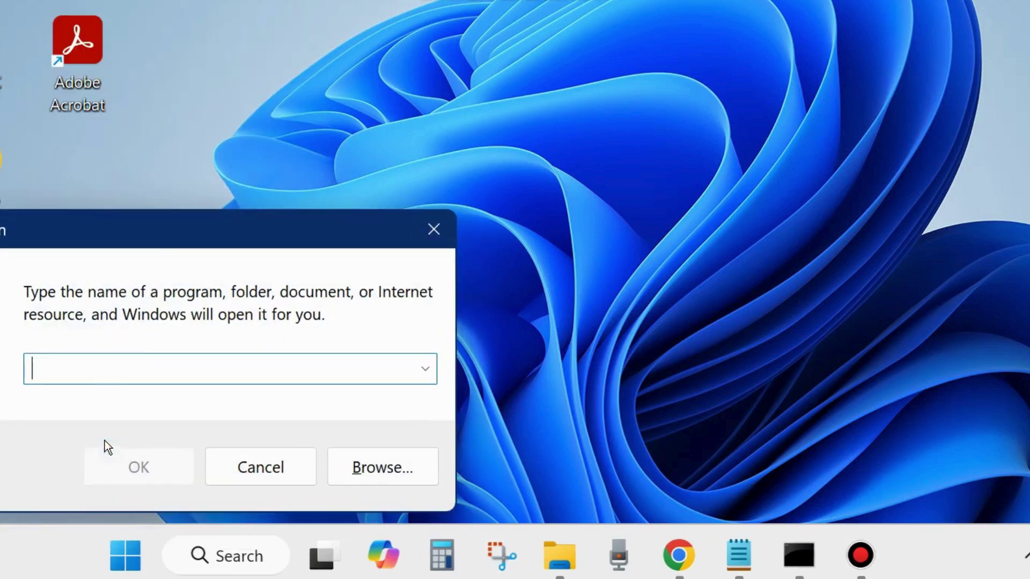
drag(152, 230, 476, 149)
text(ser)
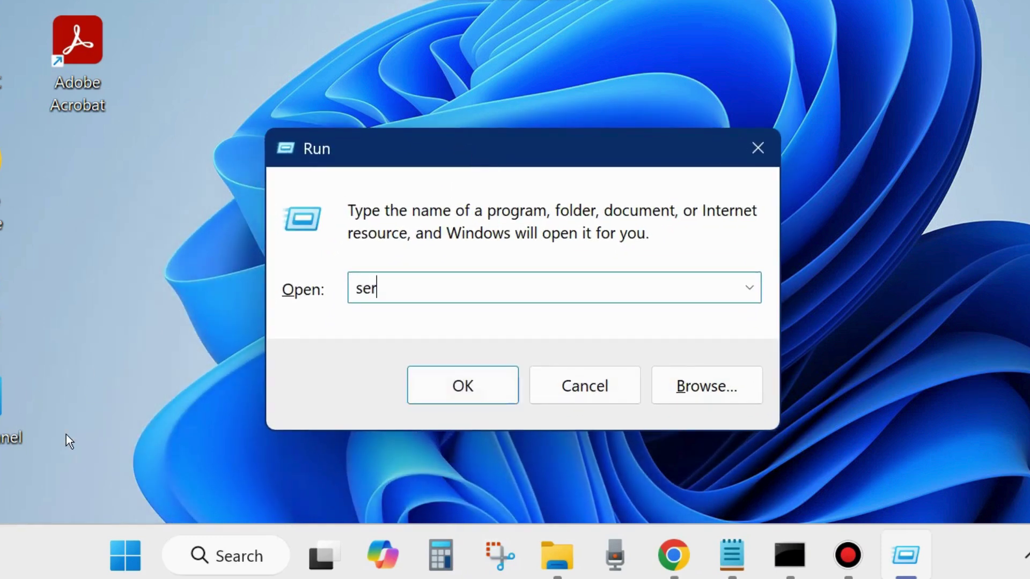
text(vices.msc)
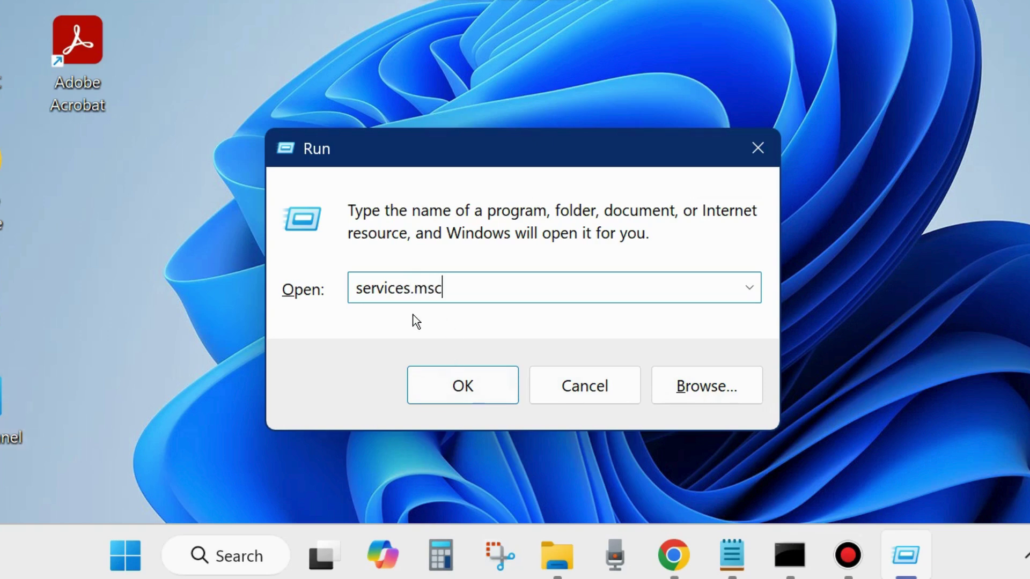
click(462, 388)
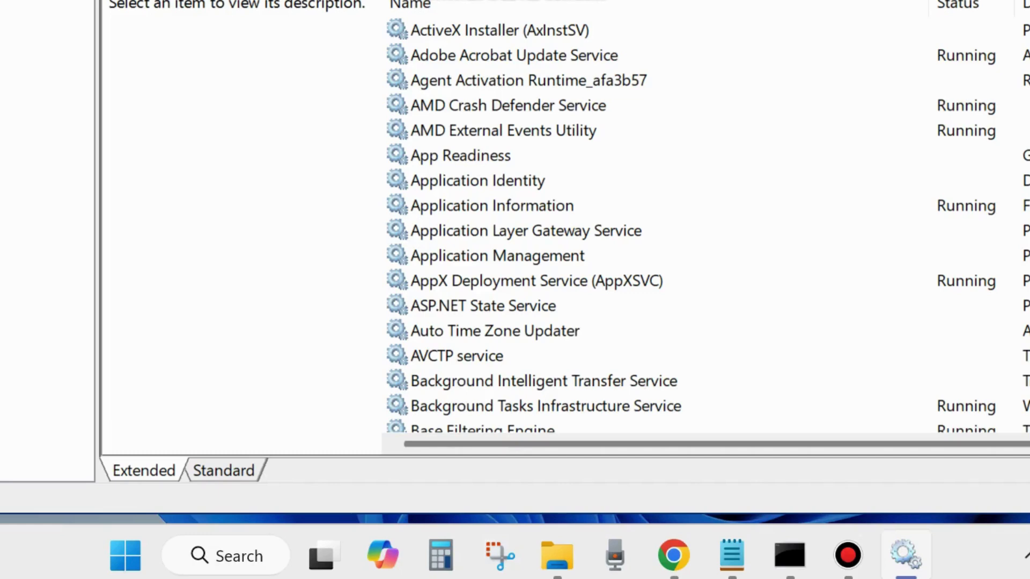
drag(496, 0, 575, 42)
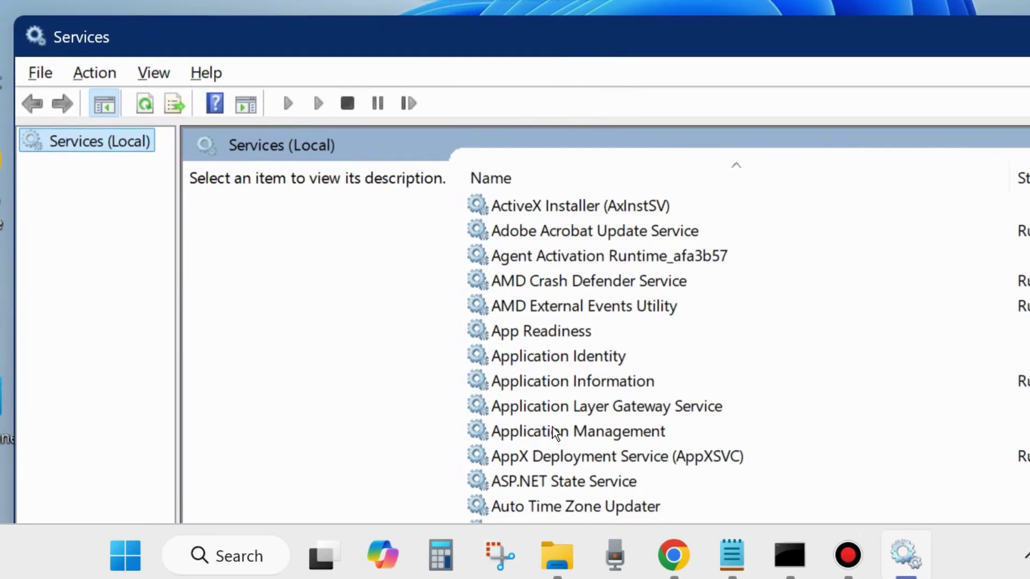
Restart the Print Spooler service together with its dependent Fax service, and dismiss the resulting message.
scroll(552, 427, down, 15)
scroll(557, 395, down, 11)
scroll(557, 397, down, 13)
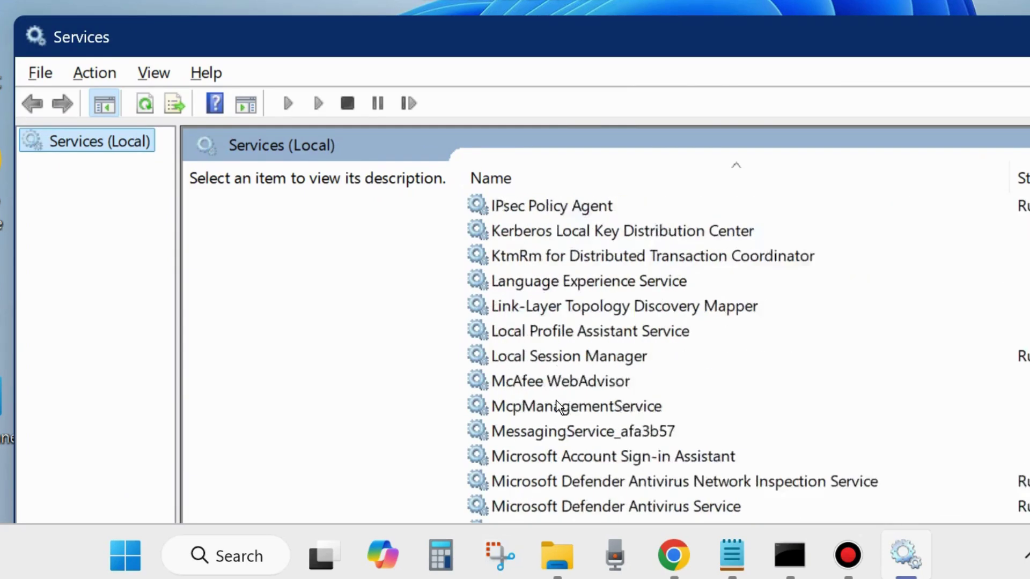
scroll(557, 407, down, 4)
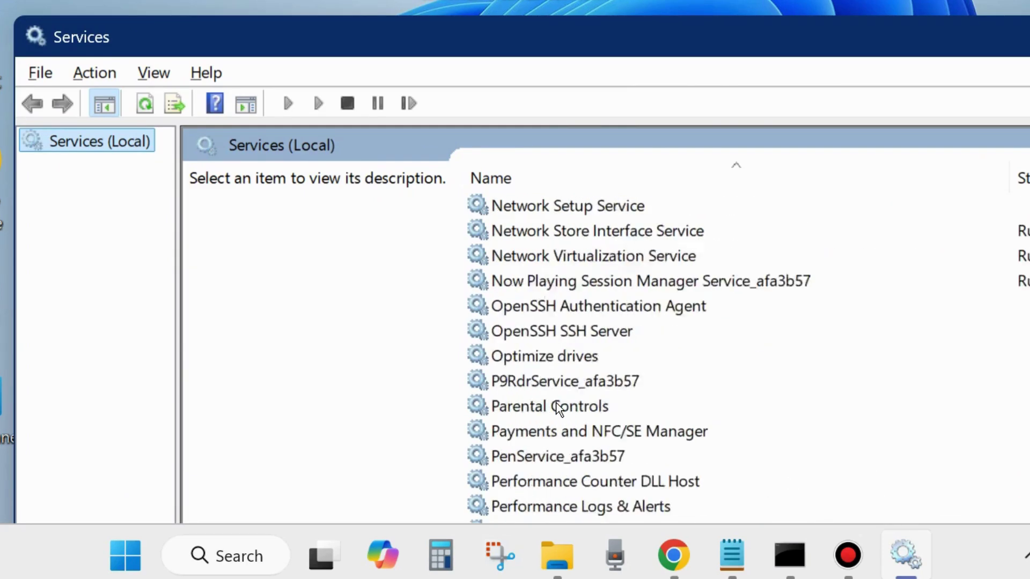
scroll(555, 407, down, 2)
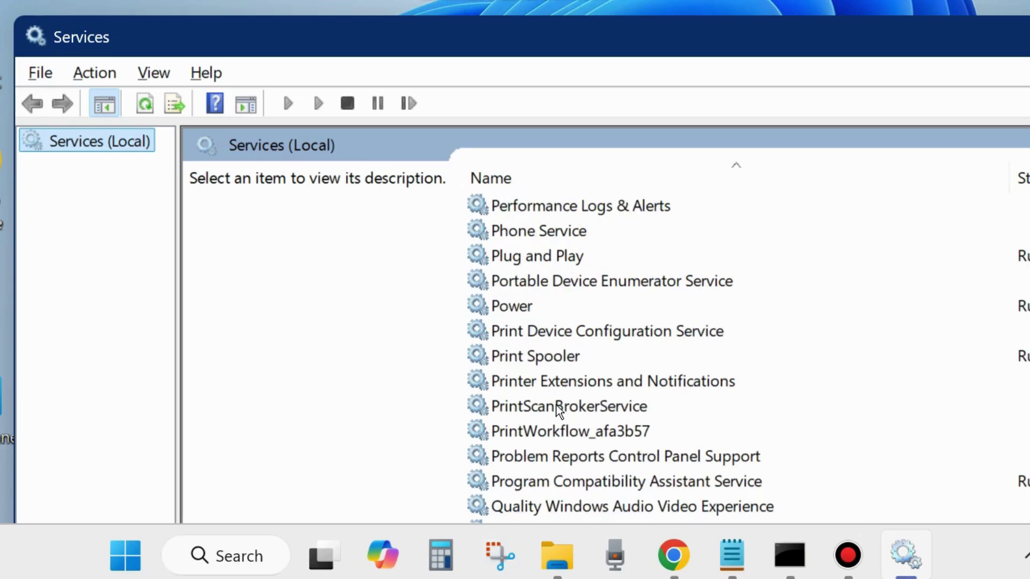
scroll(528, 370, up, 1)
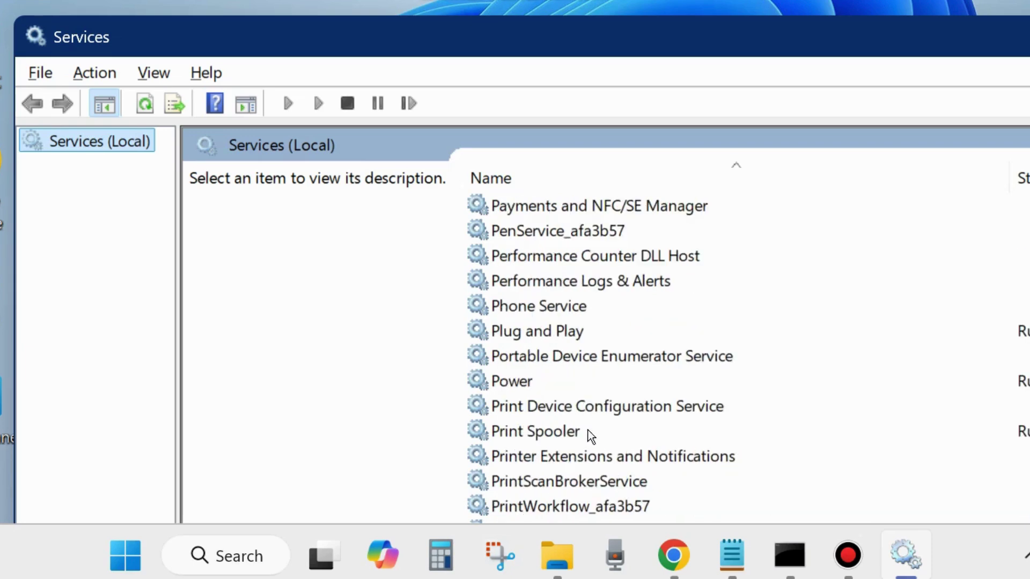
click(528, 433)
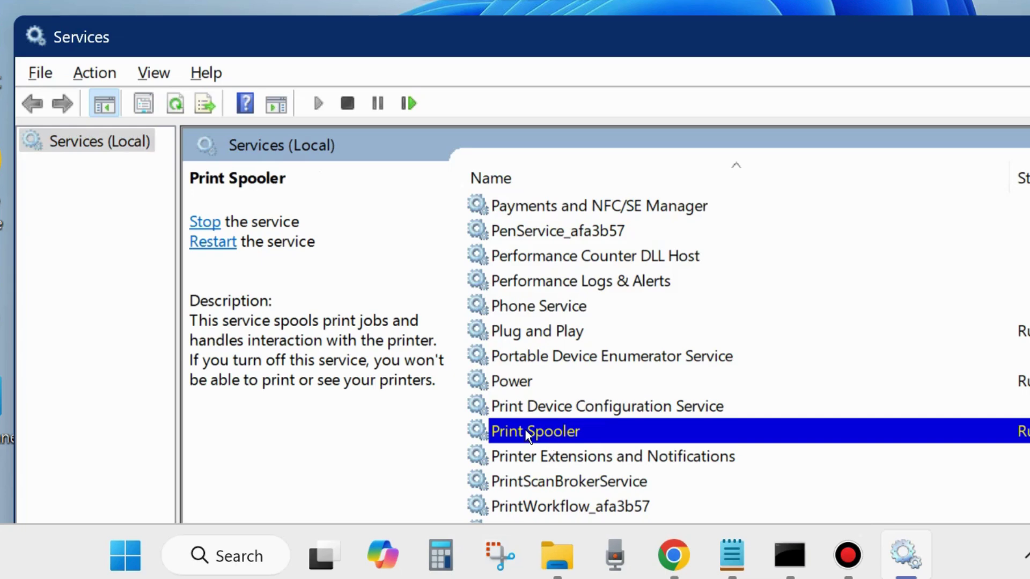
right_click(528, 432)
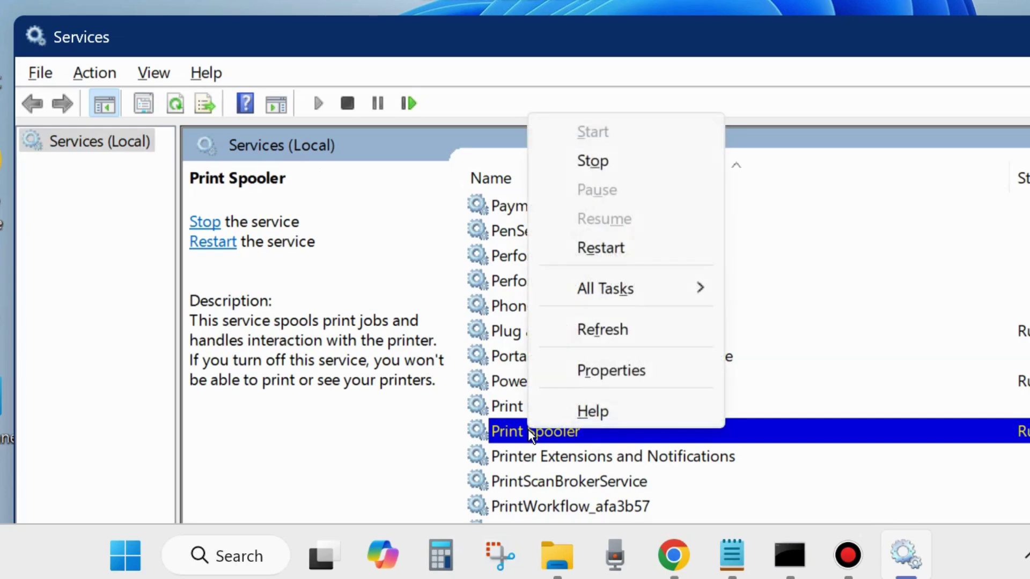
click(597, 248)
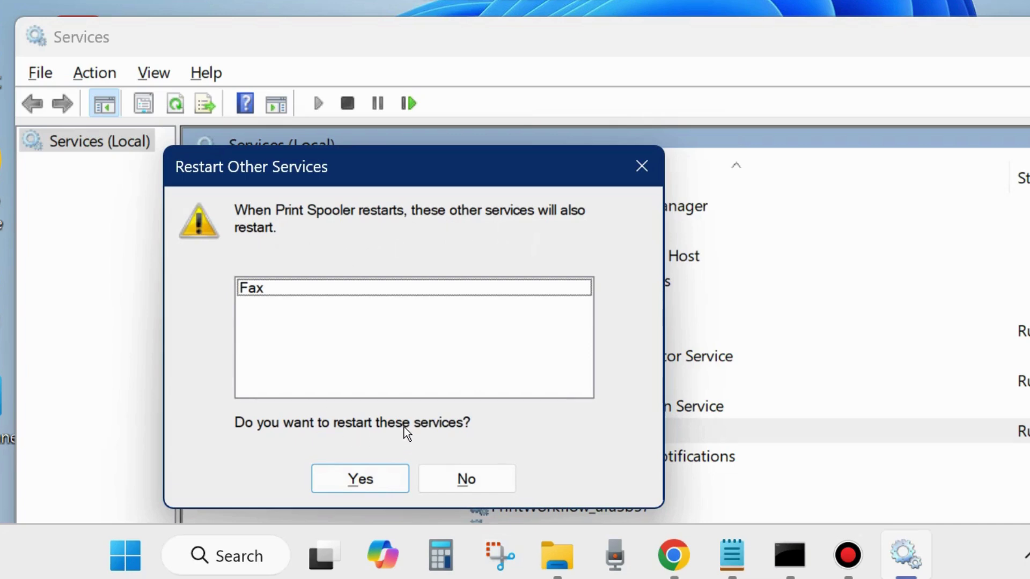
click(357, 481)
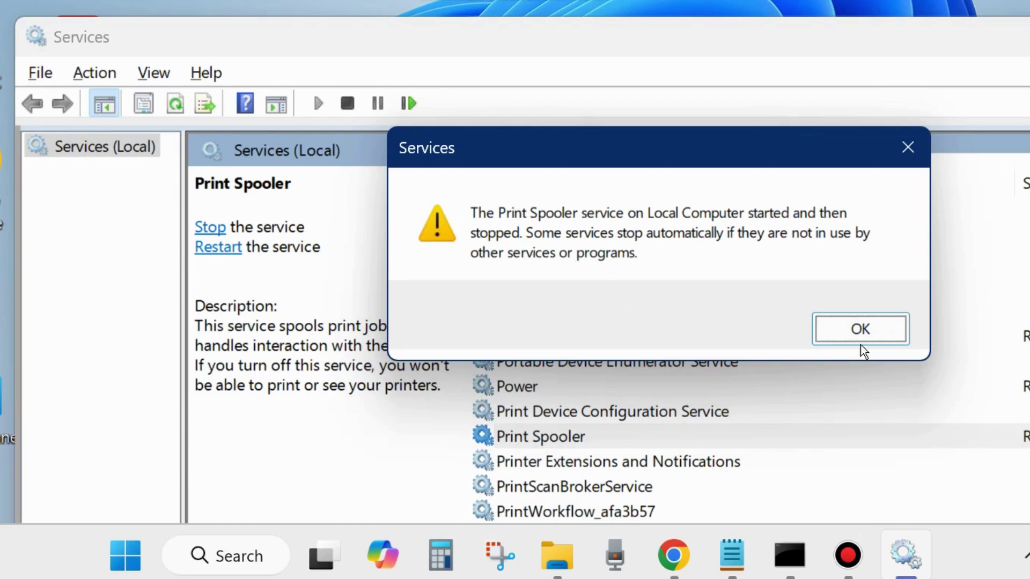
click(858, 328)
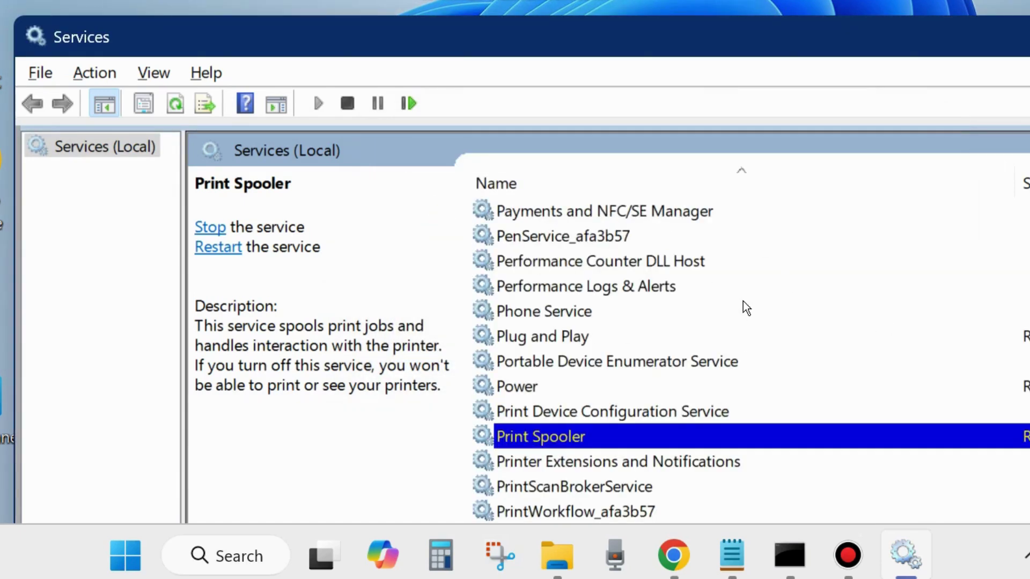
Set the Print Spooler service's startup type to Automatic in its properties, and apply the setting.
double_click(534, 436)
drag(197, 0, 495, 8)
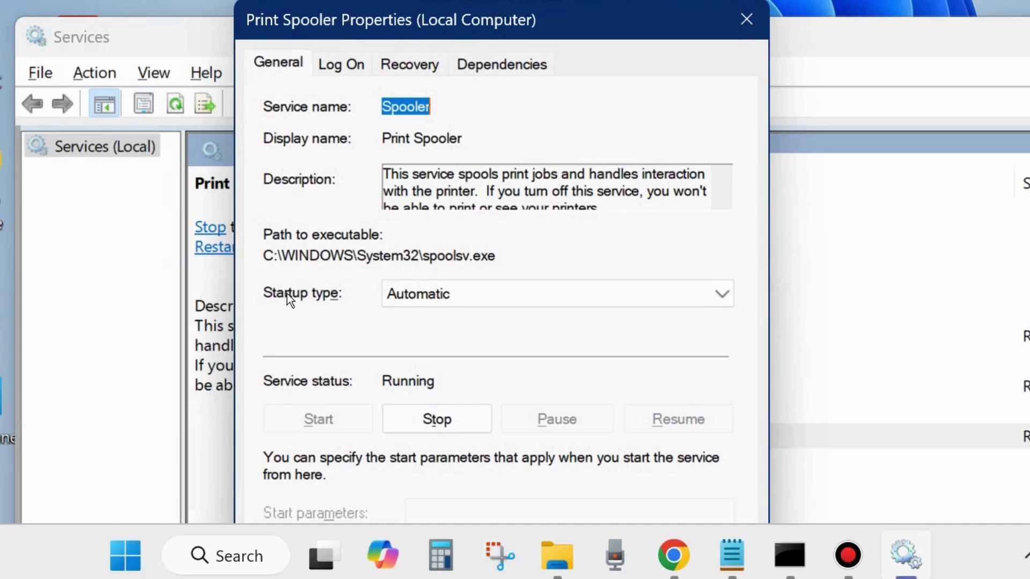
click(469, 294)
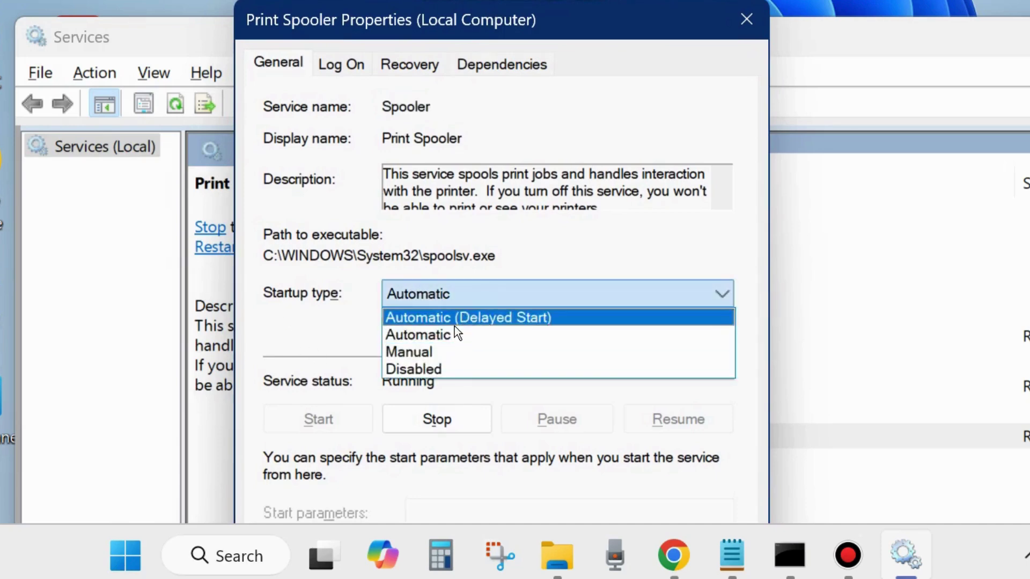
click(447, 334)
drag(476, 36, 483, 0)
click(709, 453)
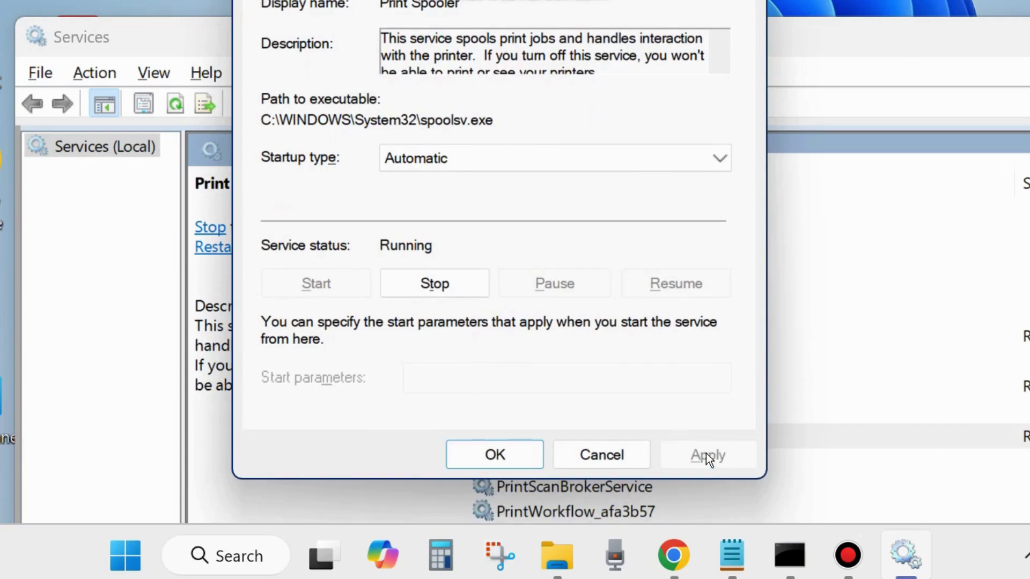
click(488, 455)
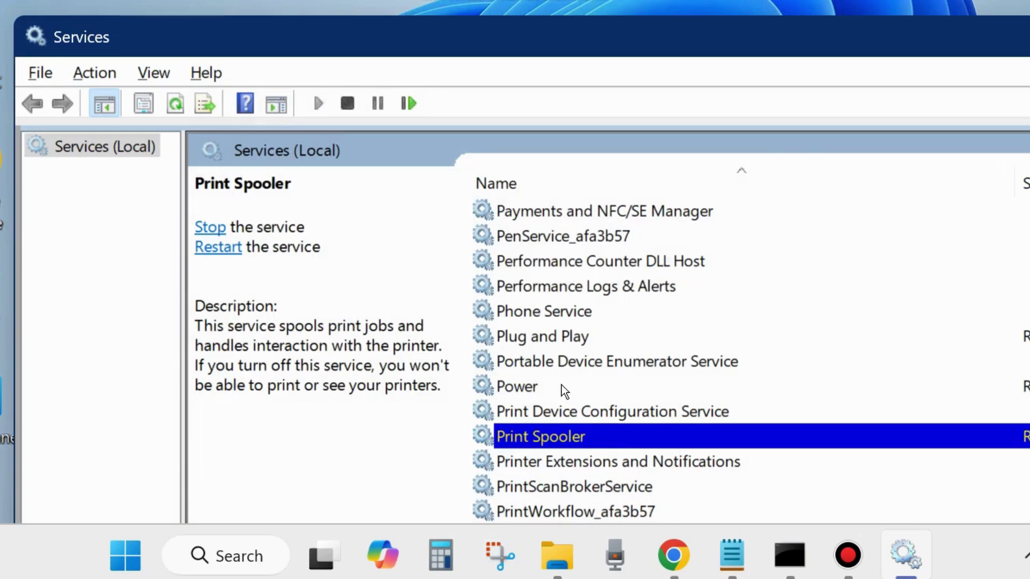
Shift the Services window to check the Print Spooler's status, and close the window.
drag(846, 35, 654, 54)
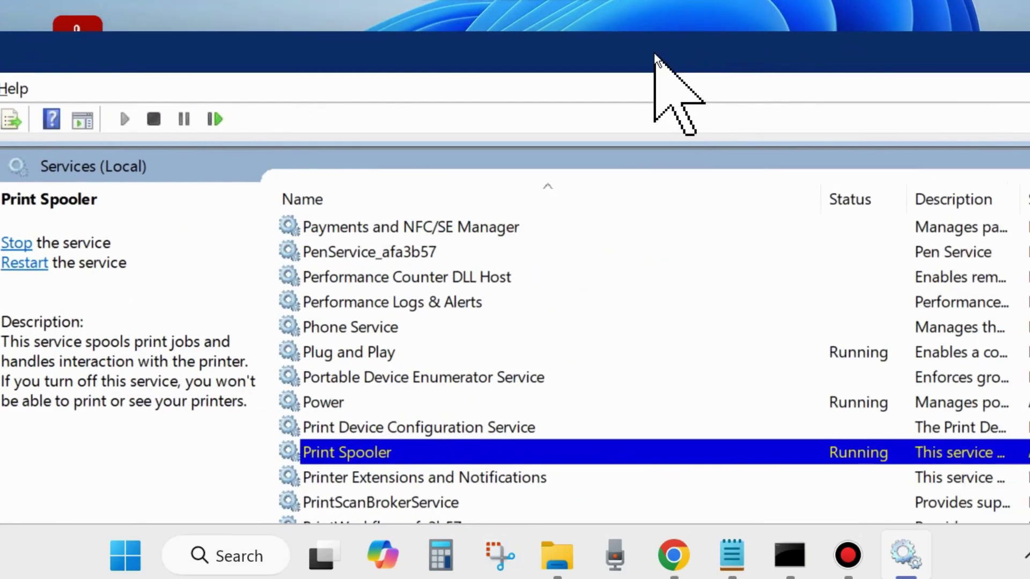
key(alt+F4)
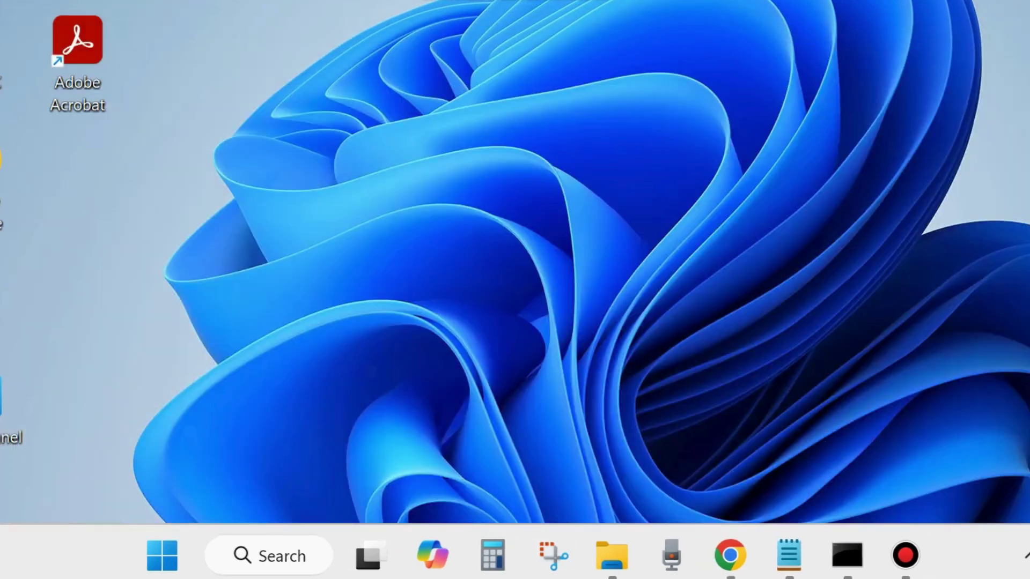